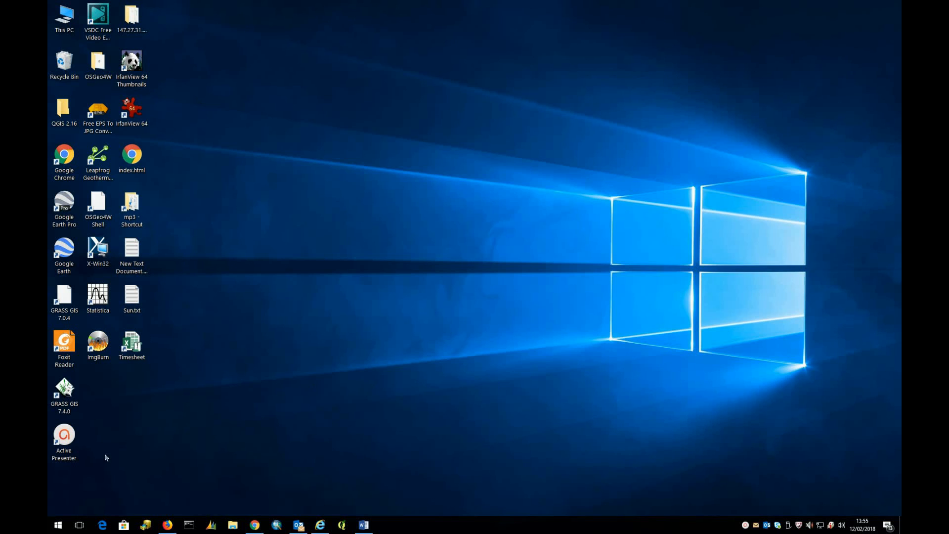
Step: Launch QGIS Desktop
click(59, 525)
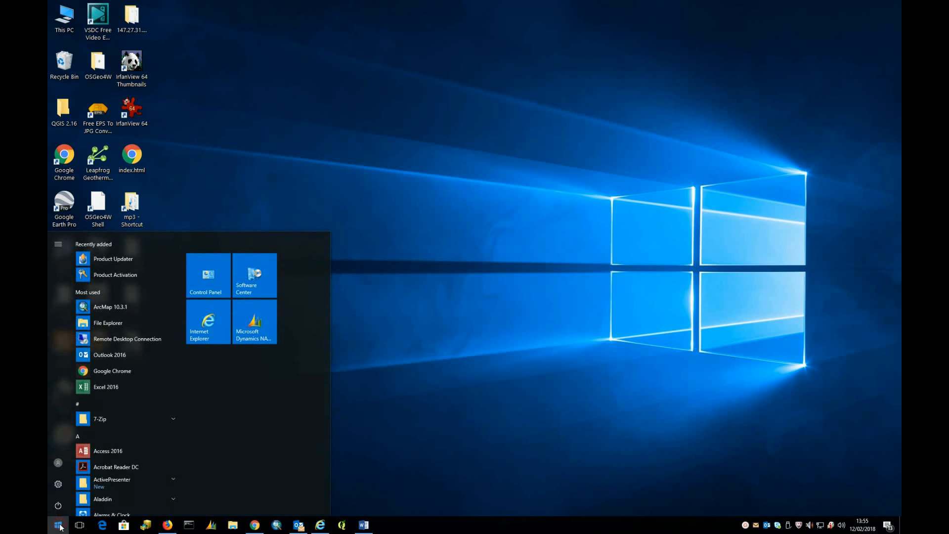
click(60, 526)
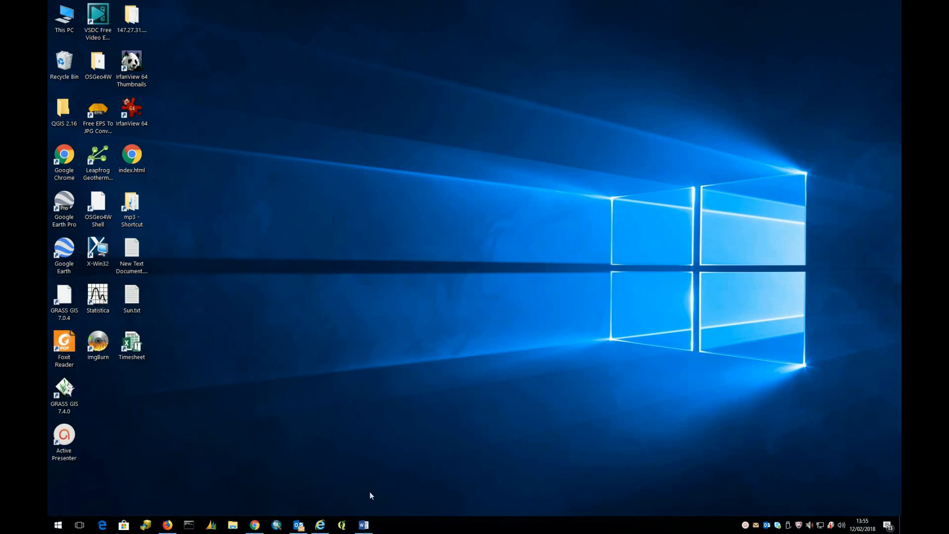
click(342, 525)
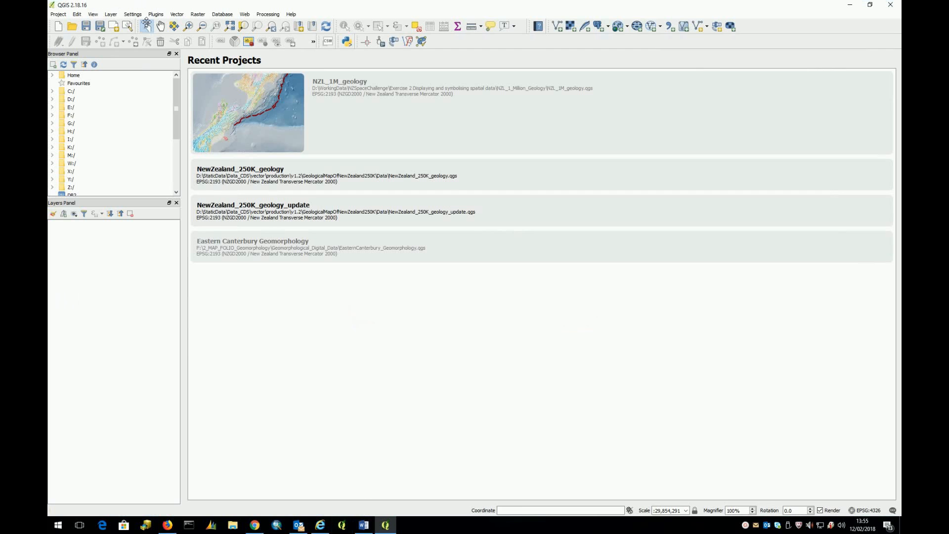
Step: Open the project NZL_1M_geology.qgs from the NZL_1_Million_Geology folder of Exercise 1 in NZSpaceChallenge
click(58, 14)
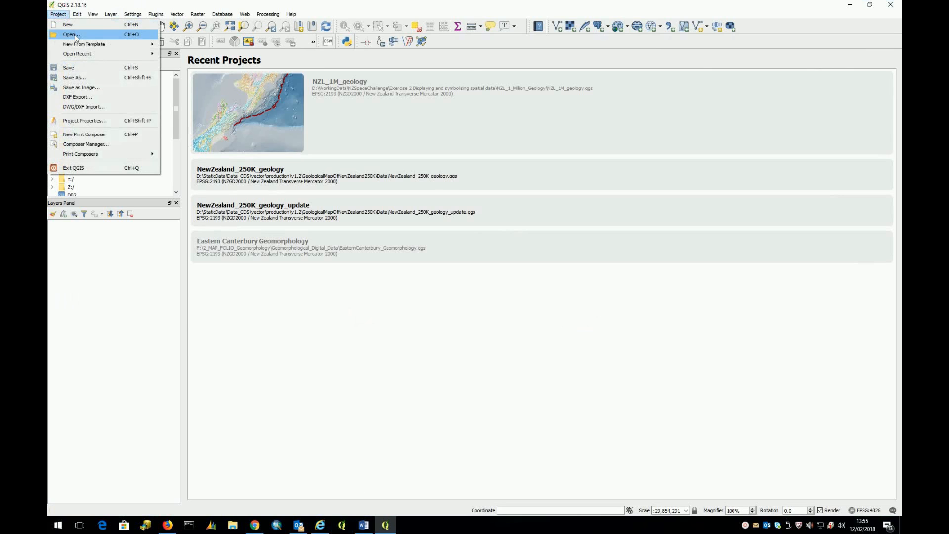
click(75, 35)
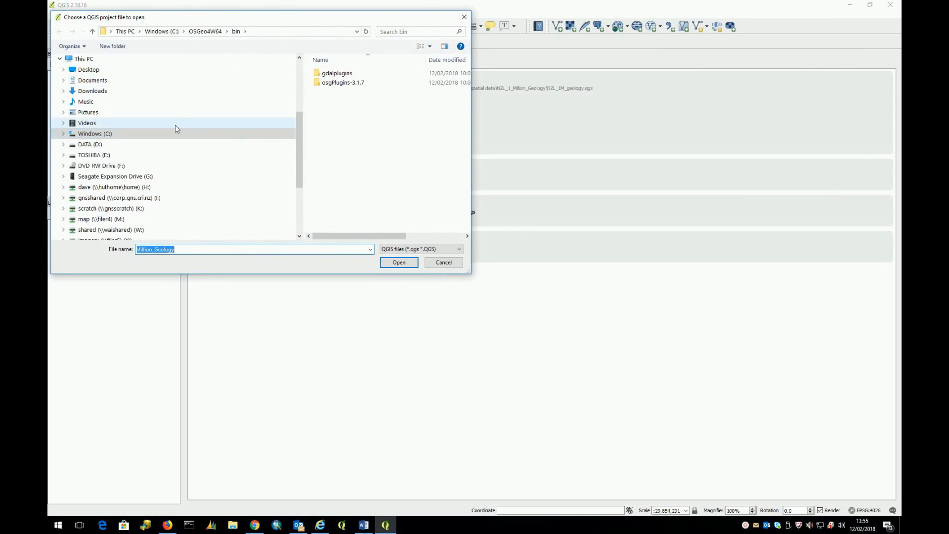
scroll(221, 165, up, 3)
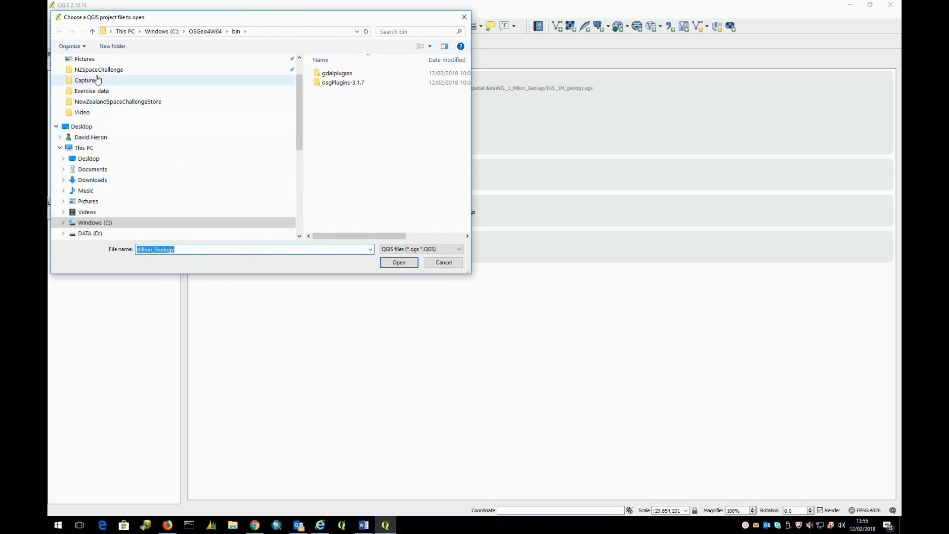
click(94, 69)
double_click(328, 96)
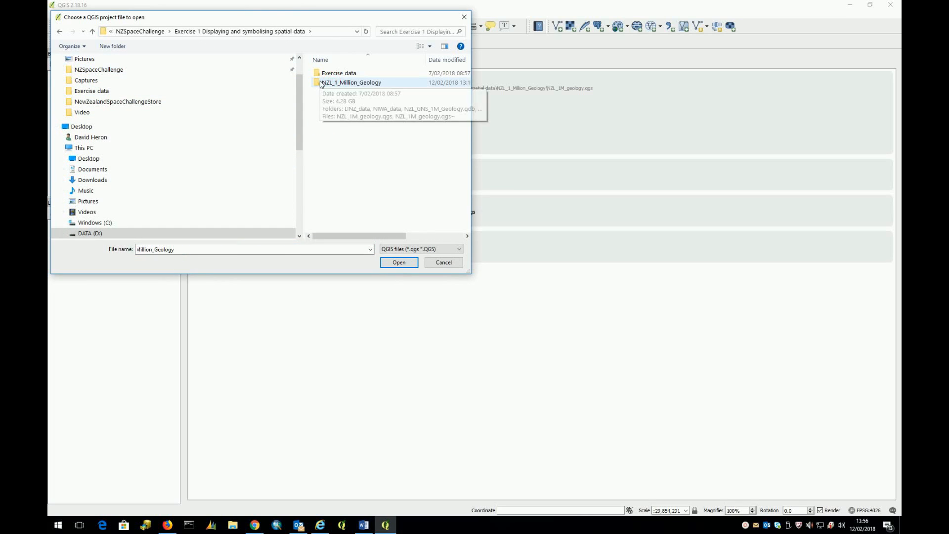
double_click(321, 83)
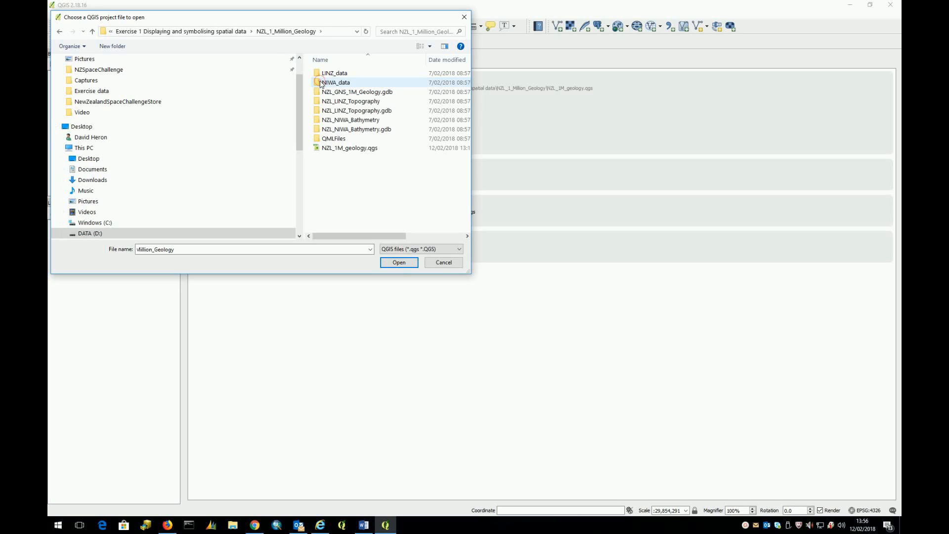
click(351, 148)
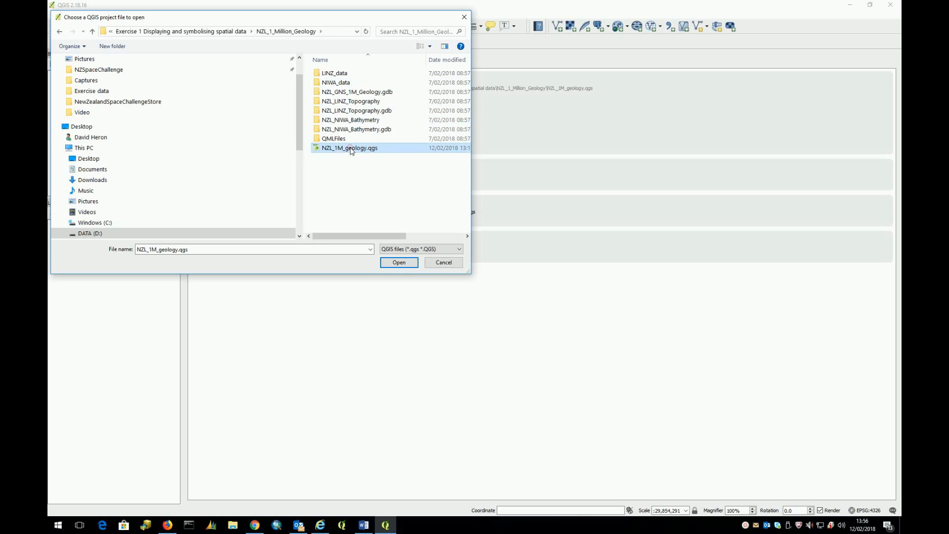
click(401, 262)
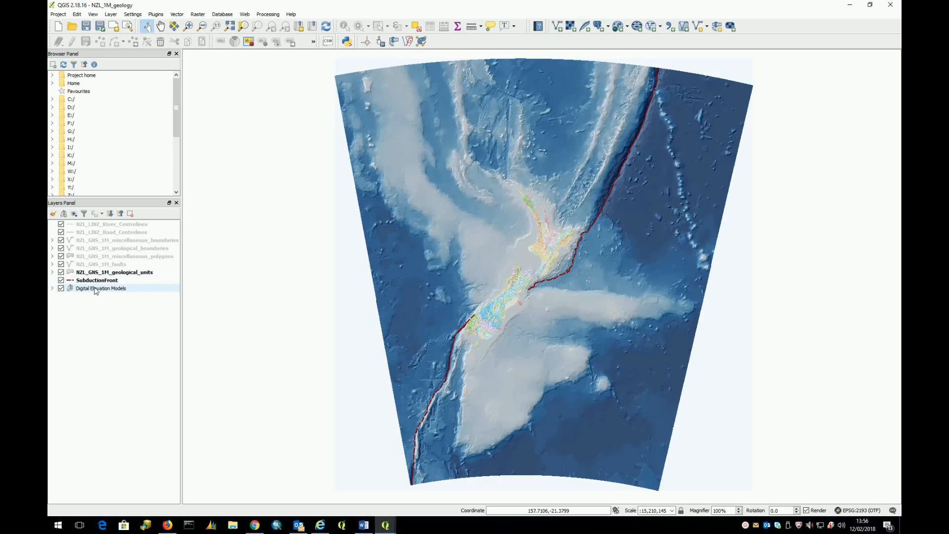
Step: Expand the Digital Elevation Models group and view the legends of its NIWA 250m shade model and digital elevation model layers
click(52, 289)
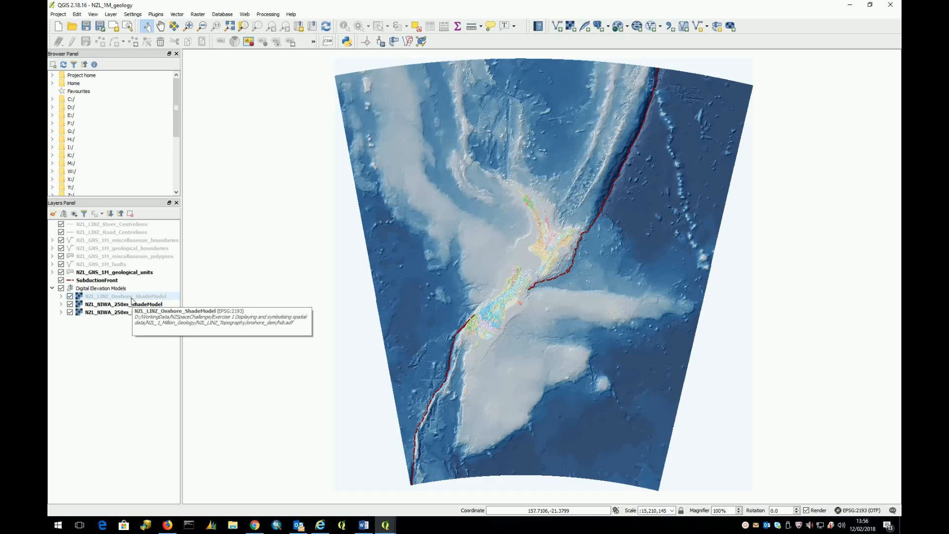
click(62, 304)
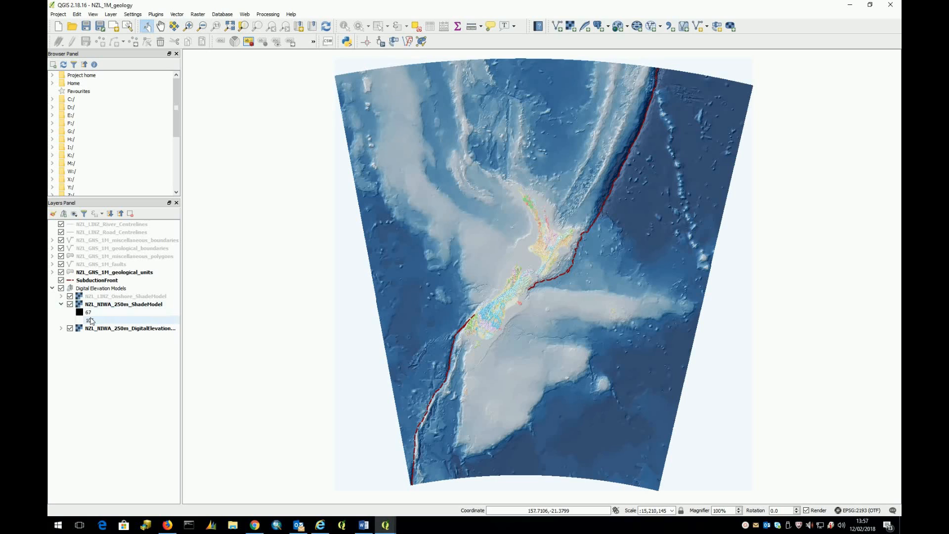
click(60, 328)
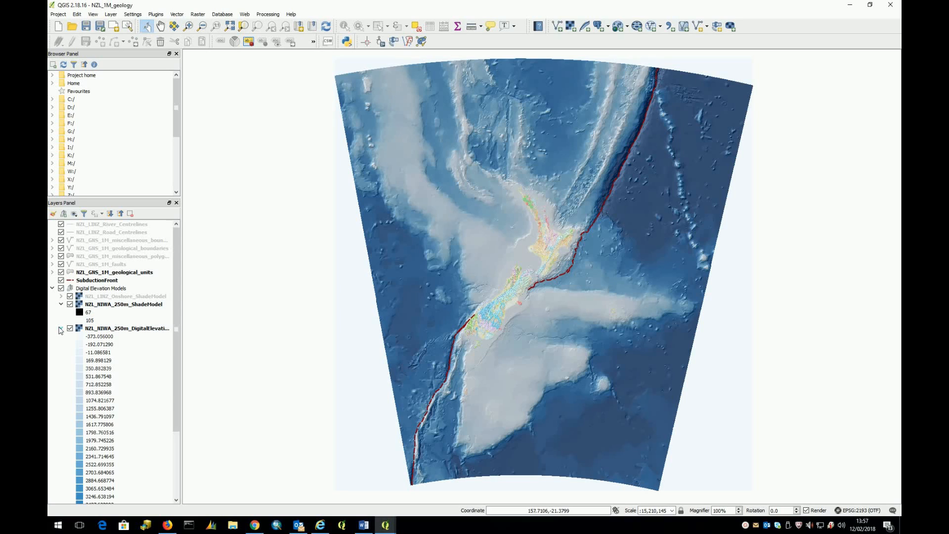
scroll(132, 368, down, 4)
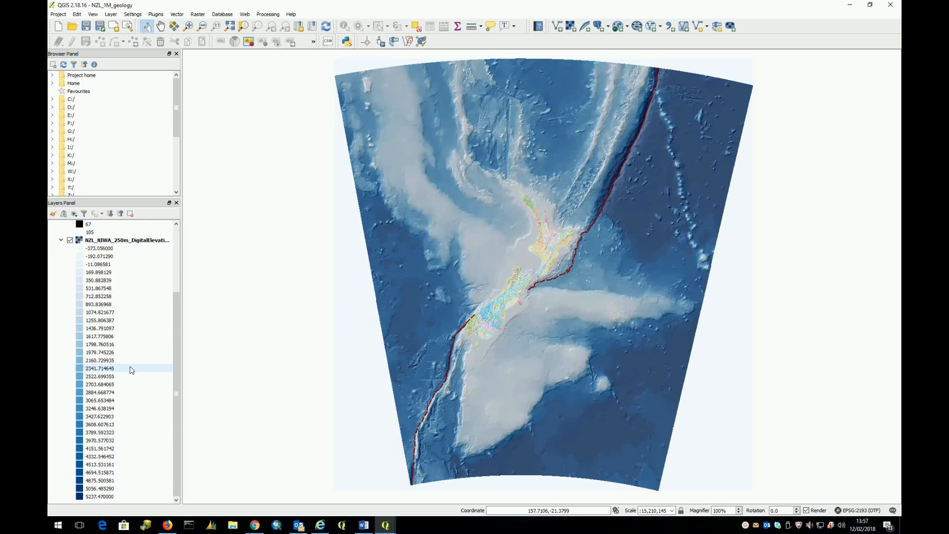
scroll(132, 370, up, 4)
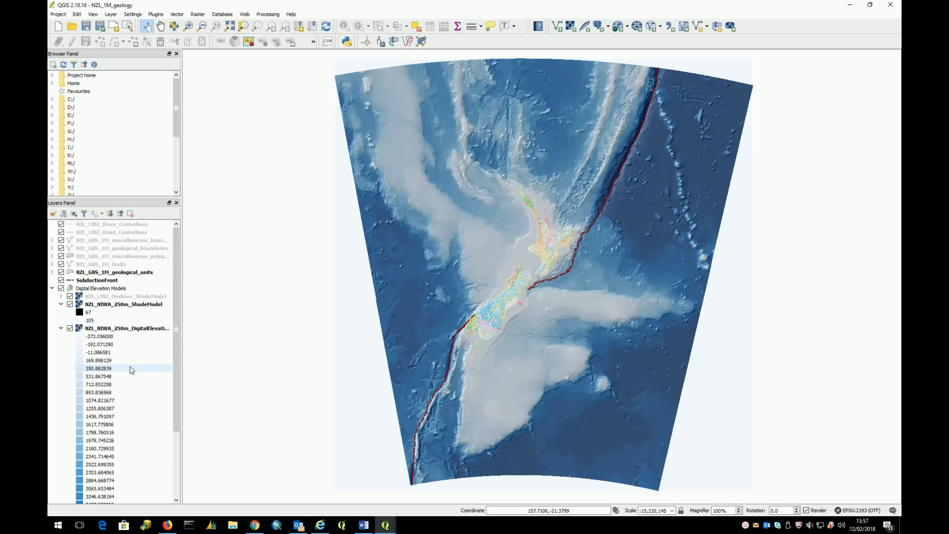
Step: Review the band rendering and colour classes in the style properties of the NZL_NIWA_250m_DigitalElevationModel layer
click(121, 329)
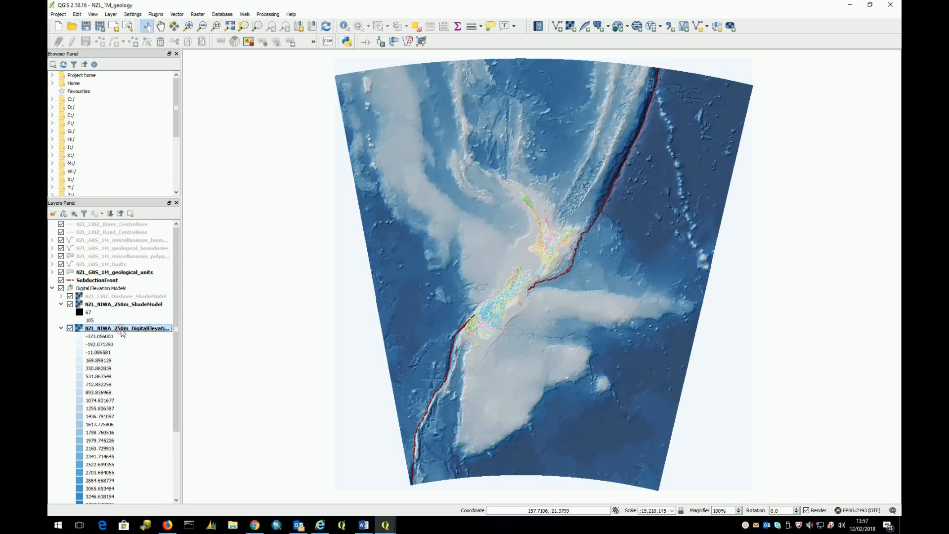
right_click(121, 328)
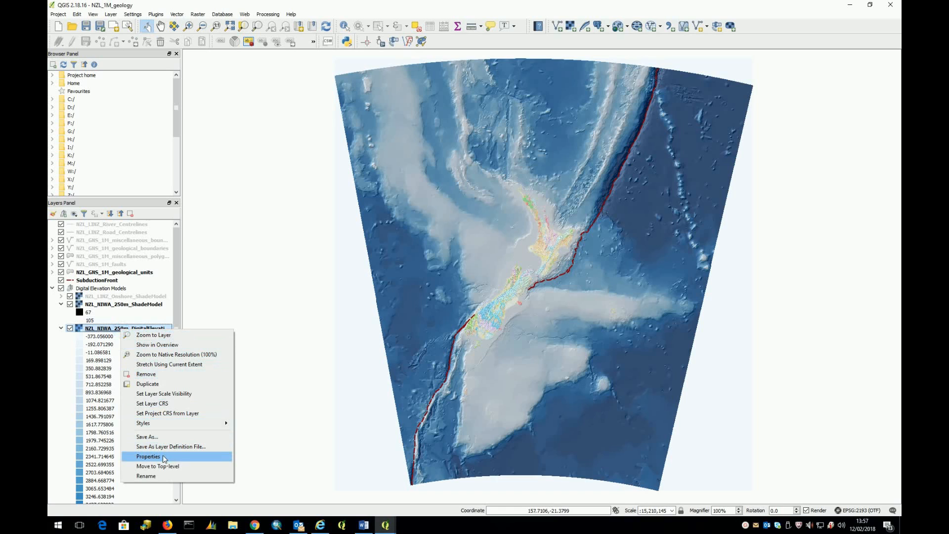
click(148, 457)
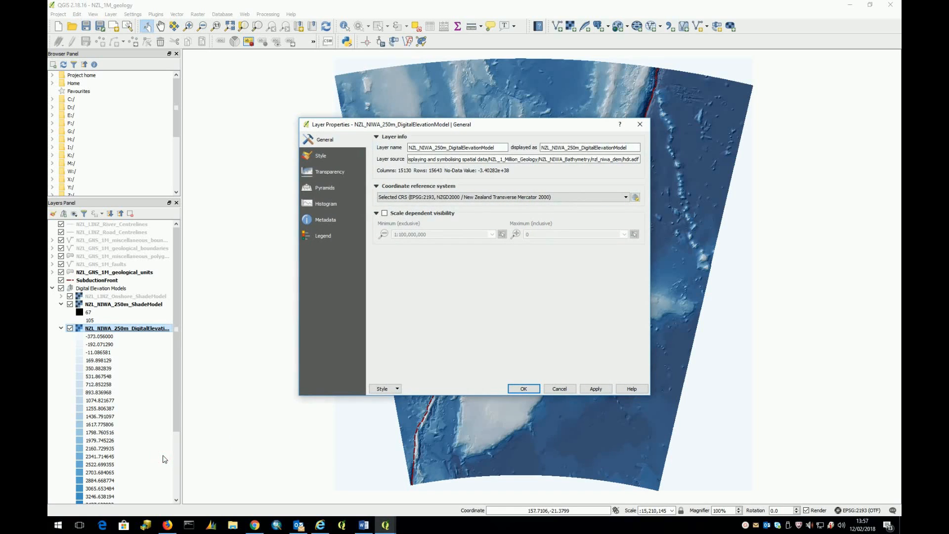
click(320, 157)
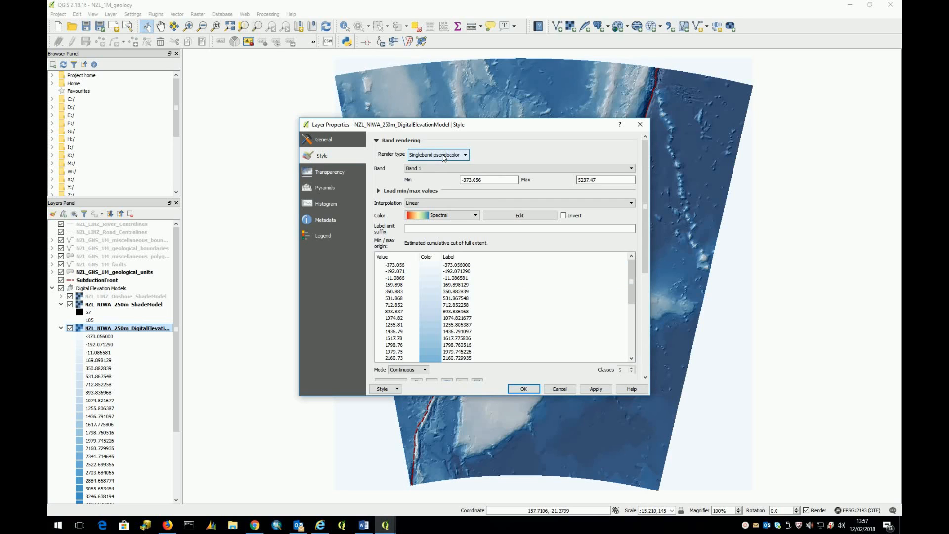
scroll(496, 341, down, 8)
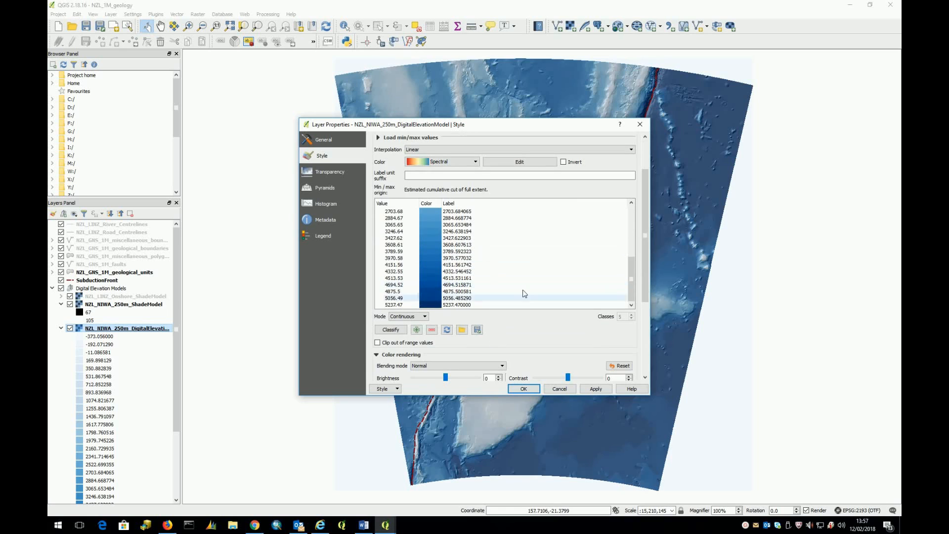
scroll(523, 291, up, 8)
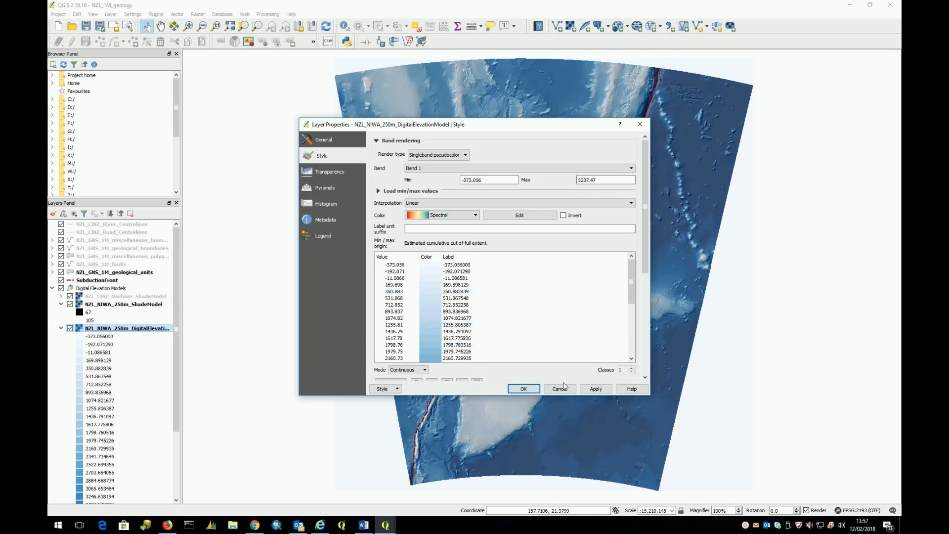
click(524, 389)
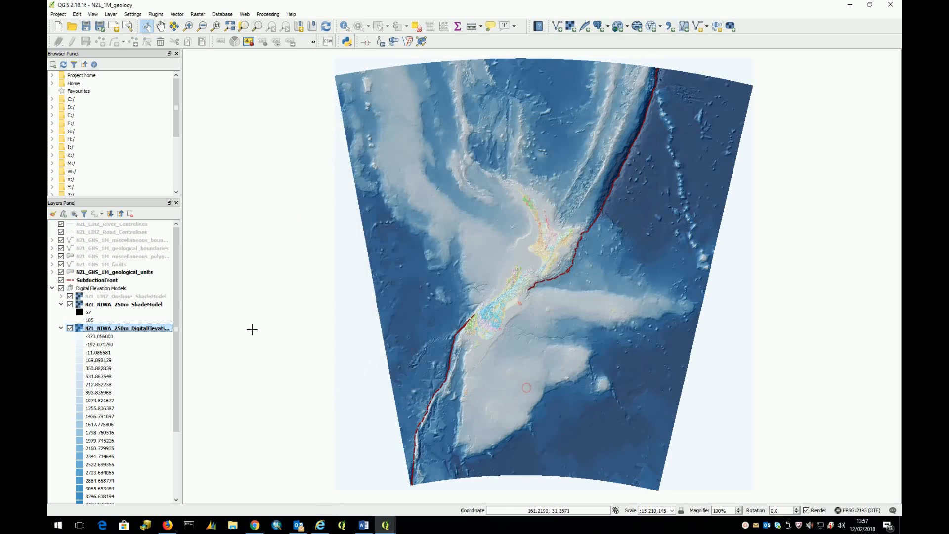
Step: Review the style properties of the NZL_NIWA_250m_ShadeModel layer, including its colour gradient and min/max range
right_click(114, 305)
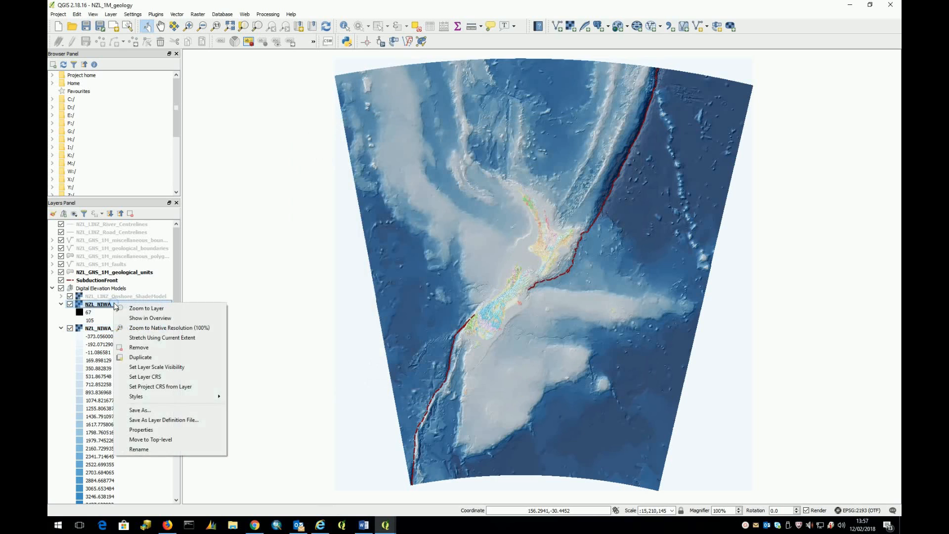
click(161, 430)
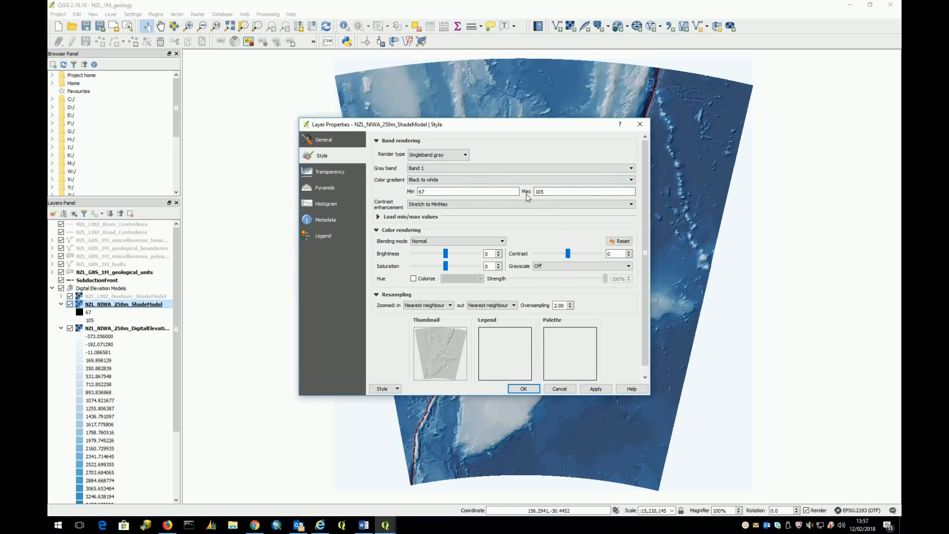
click(524, 389)
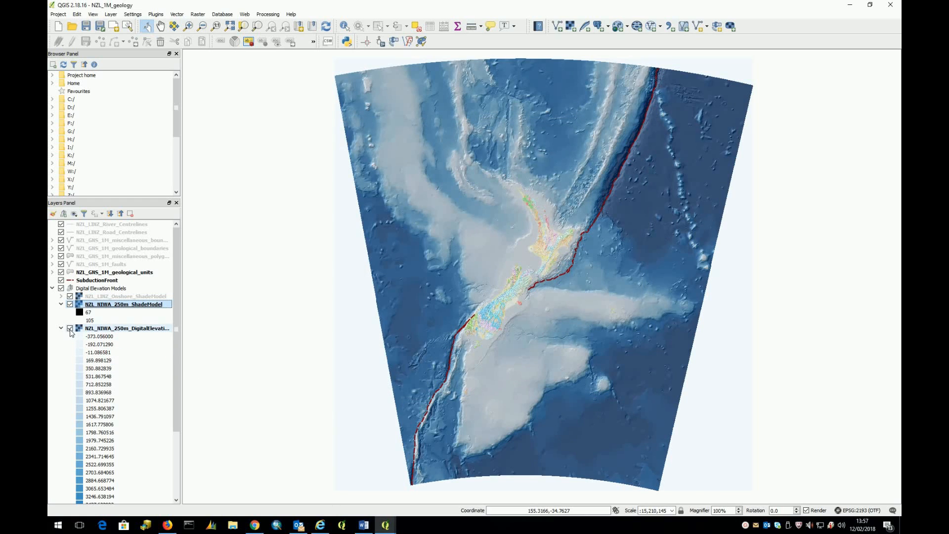
Step: Compare the NIWA 250m shade model and digital elevation model by displaying each without the other, then show both layers together
click(70, 328)
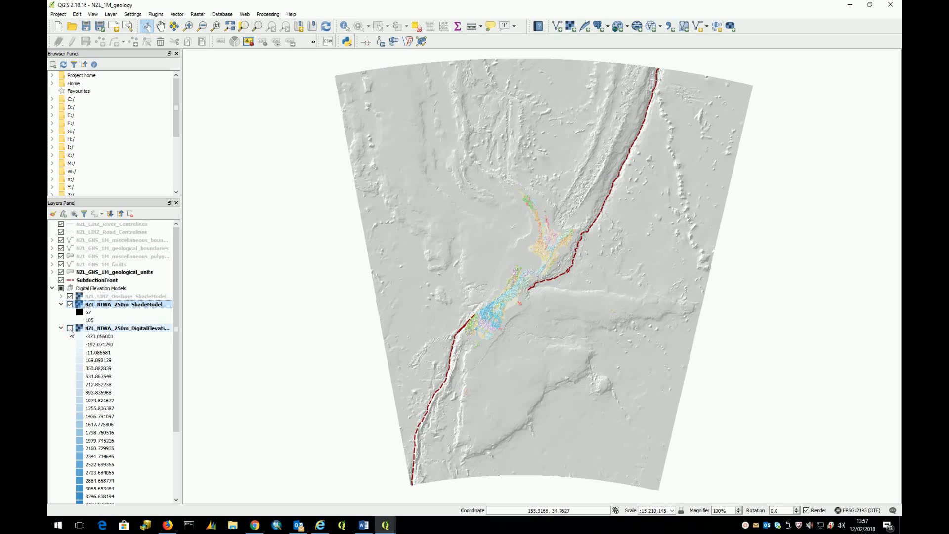
click(70, 304)
click(70, 329)
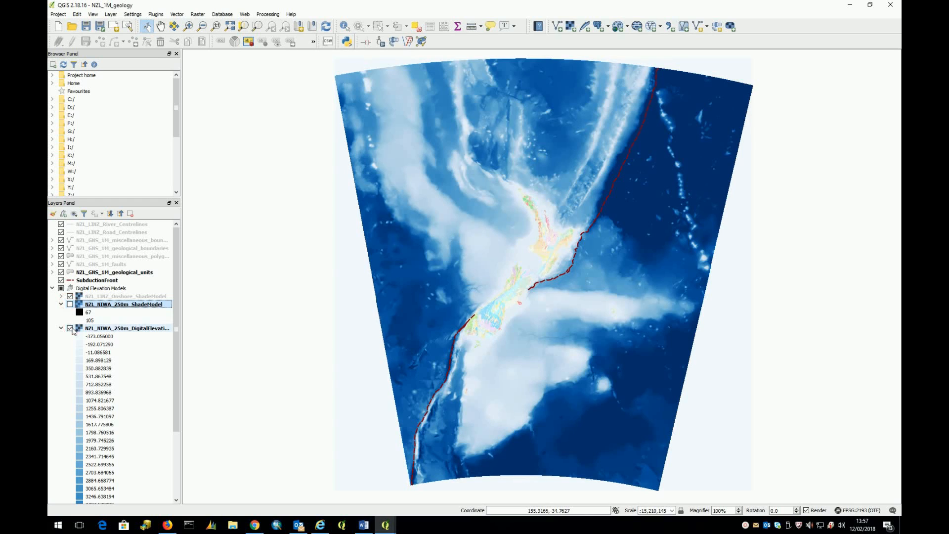
click(70, 304)
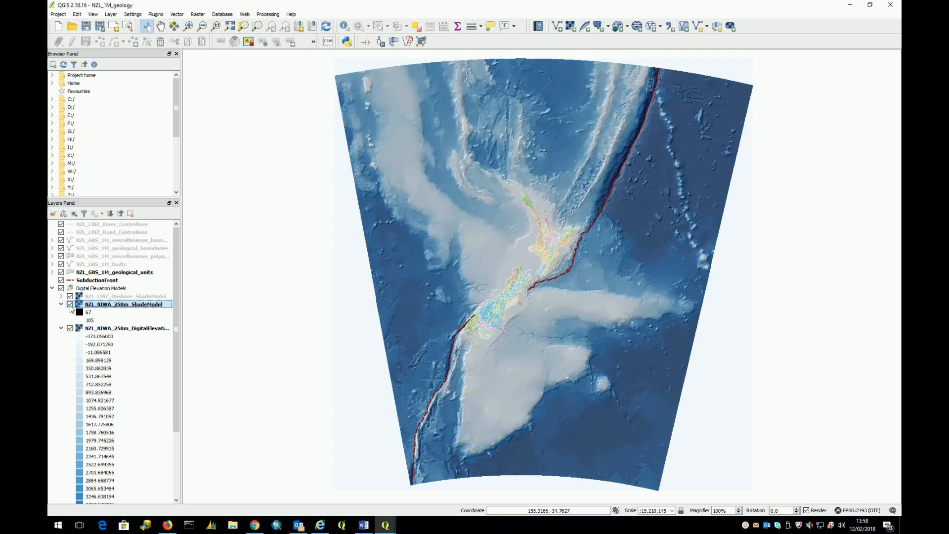
click(70, 305)
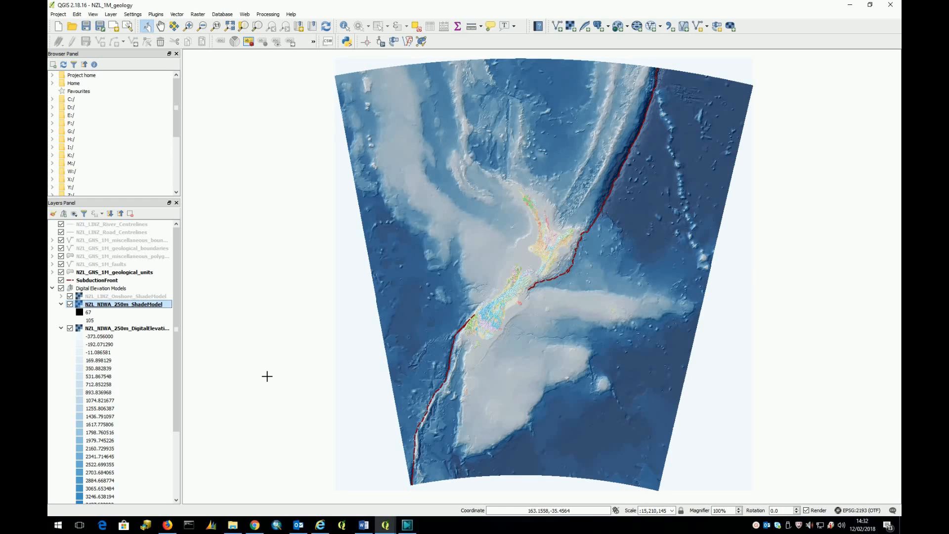
Step: Check the global transparency setting in the properties of the NZL_NIWA_250m_ShadeModel layer
right_click(119, 305)
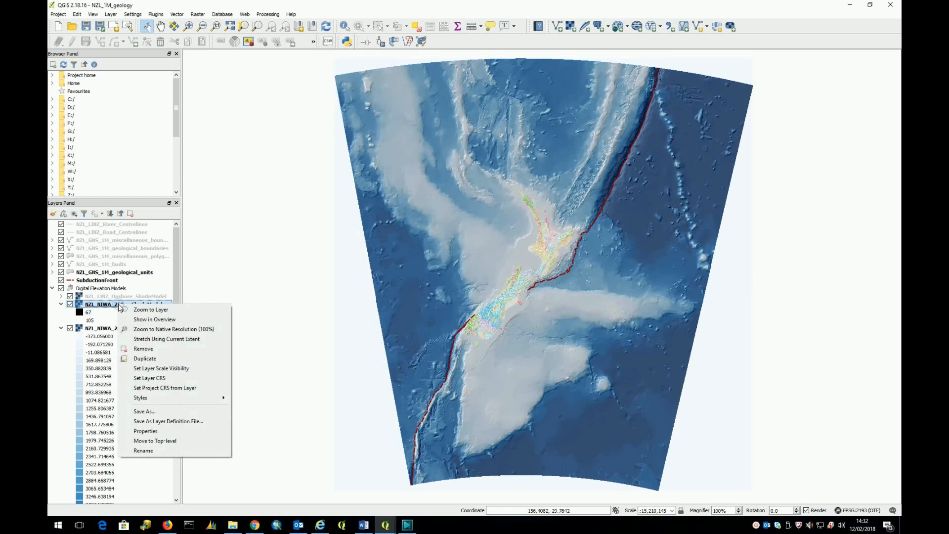
click(149, 431)
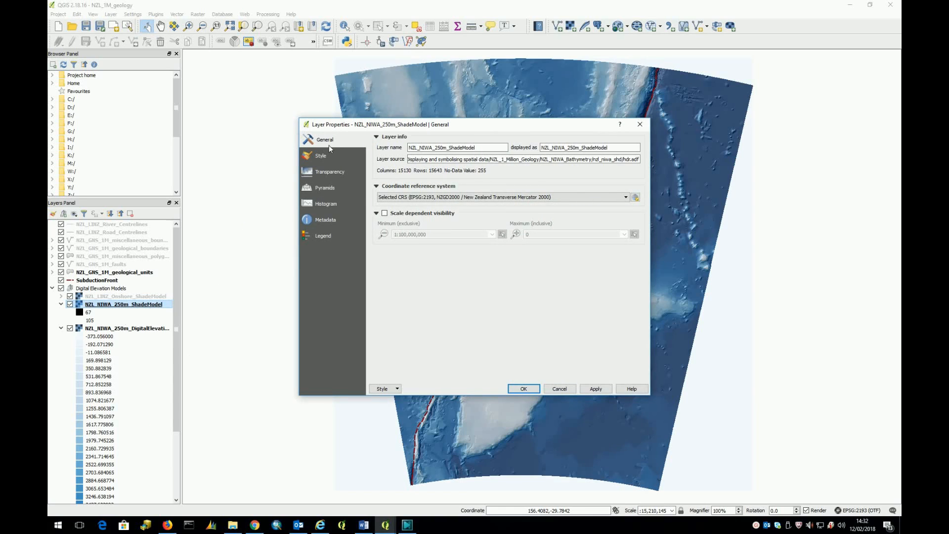
click(325, 170)
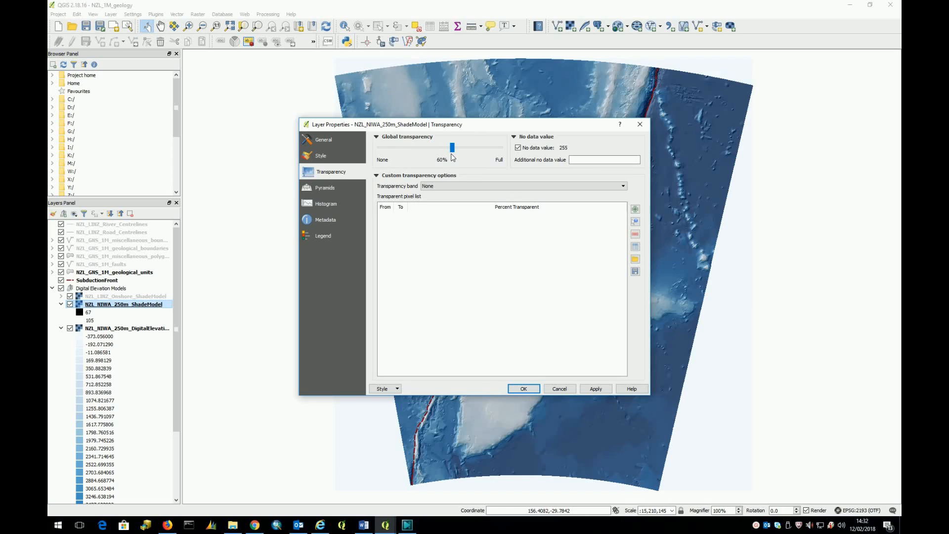
click(524, 389)
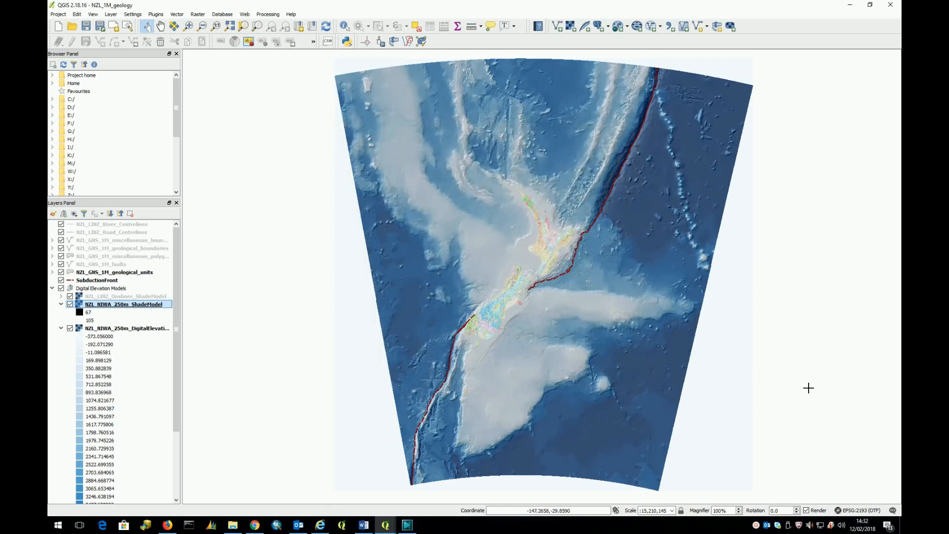
Step: Collapse the legends of the NIWA 250m shade model and digital elevation model layers
click(61, 304)
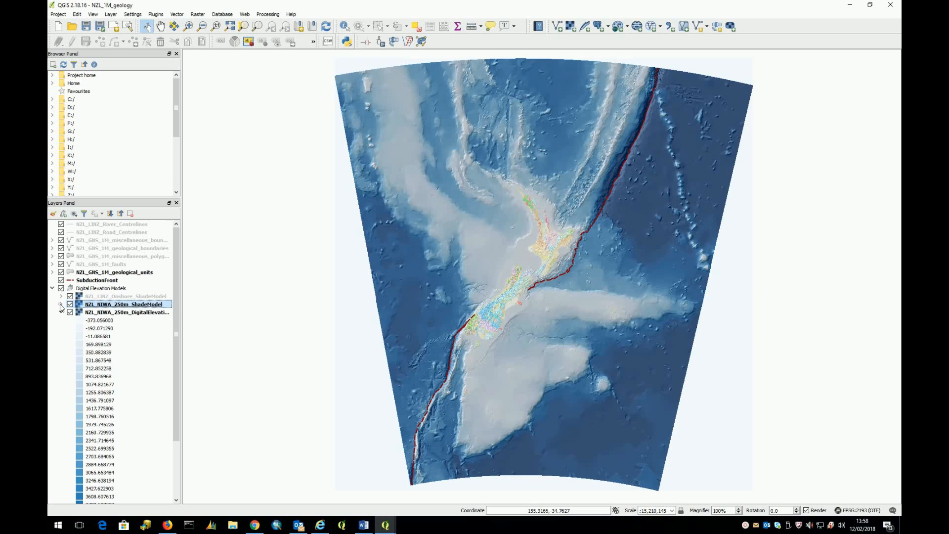
click(60, 312)
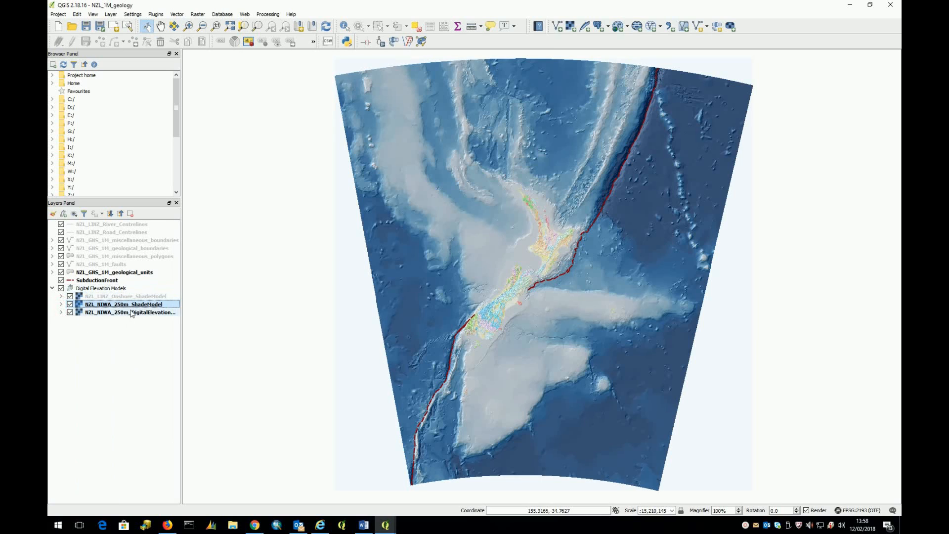
Step: Review the style properties of the NZL_NIWA_250m_DigitalElevationModel layer, including its pseudocolor ramp and class values
double_click(145, 313)
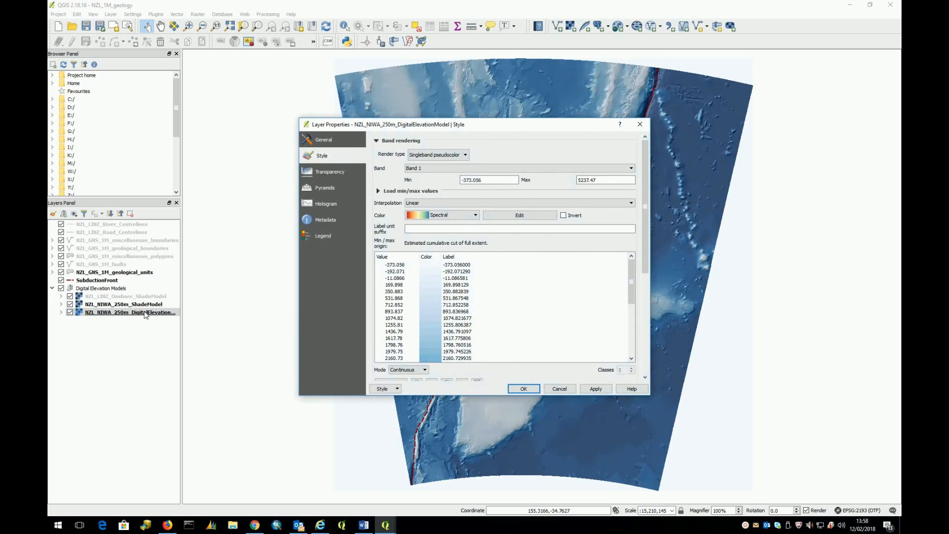
click(640, 124)
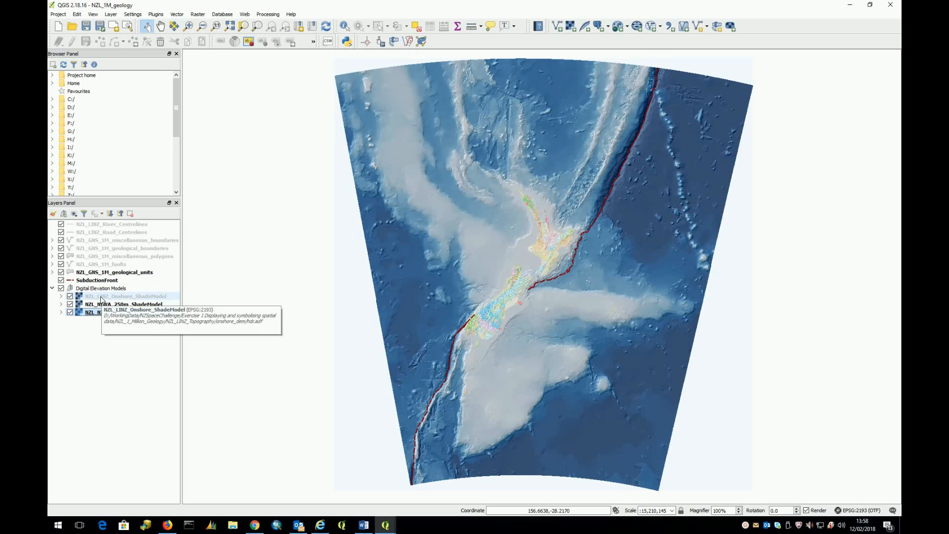
Step: Zoom in on the central North Island near the volcanoes and compare the map with and without the NZL_LINZ_Onshore_ShadeModel layer
click(69, 297)
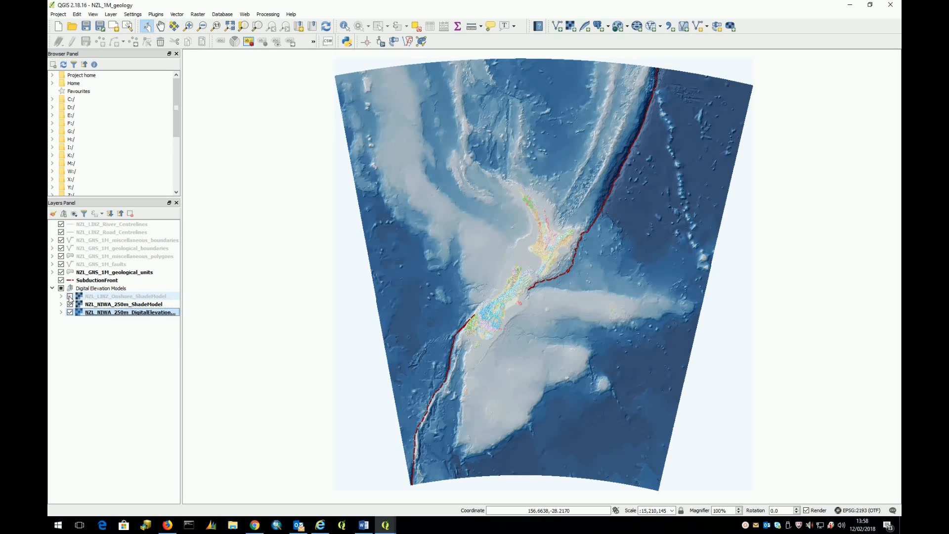
click(69, 297)
click(188, 26)
drag(537, 244, 555, 256)
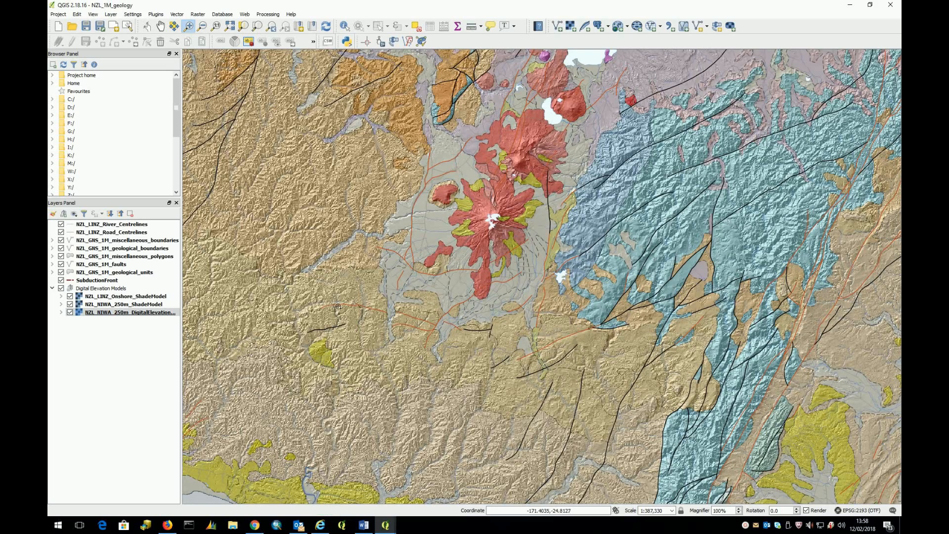
drag(299, 194, 483, 302)
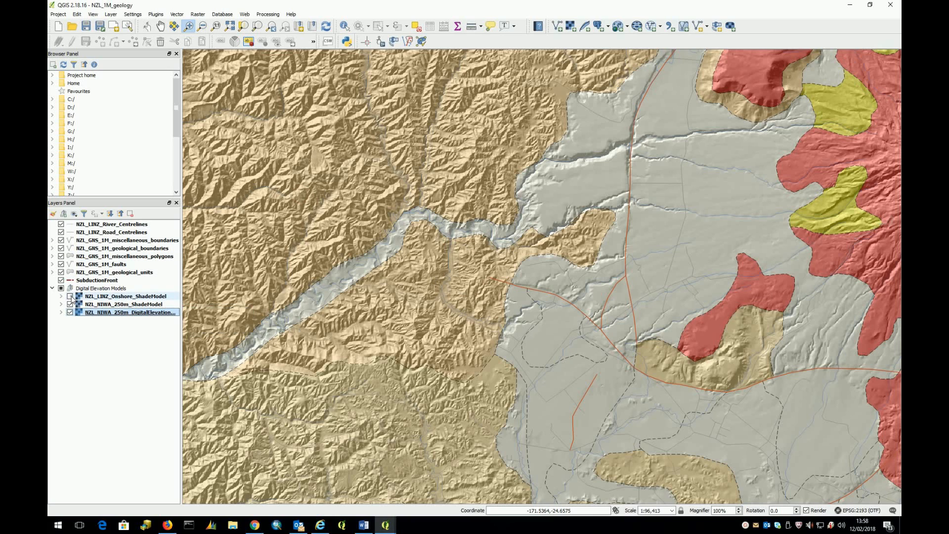
click(69, 296)
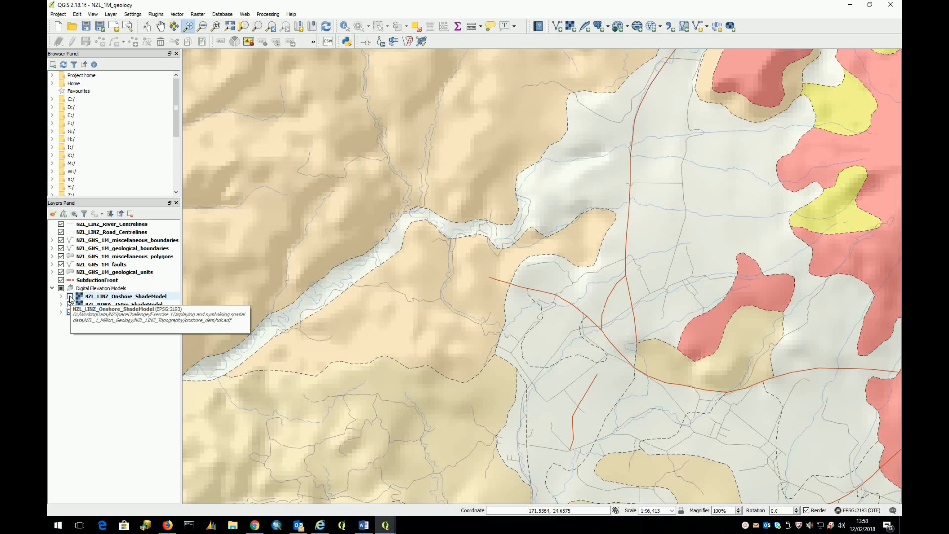
click(70, 297)
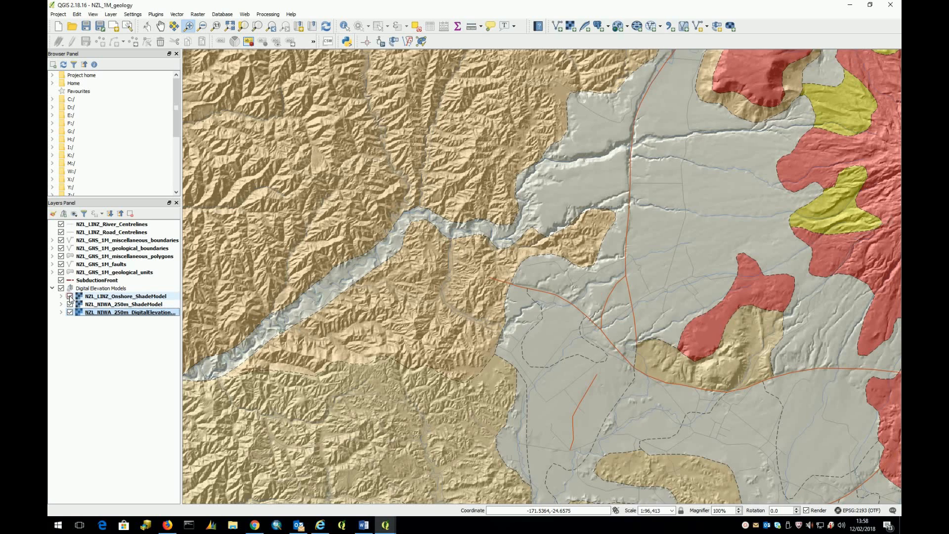
Step: Check the style and the scale-dependent visibility limits in the properties of the NZL_LINZ_Onshore_ShadeModel layer
right_click(115, 298)
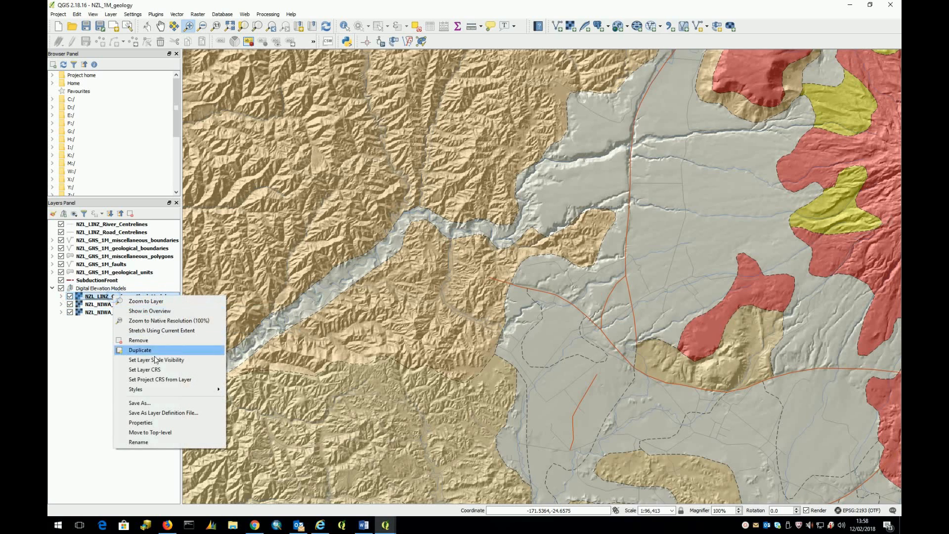
click(141, 423)
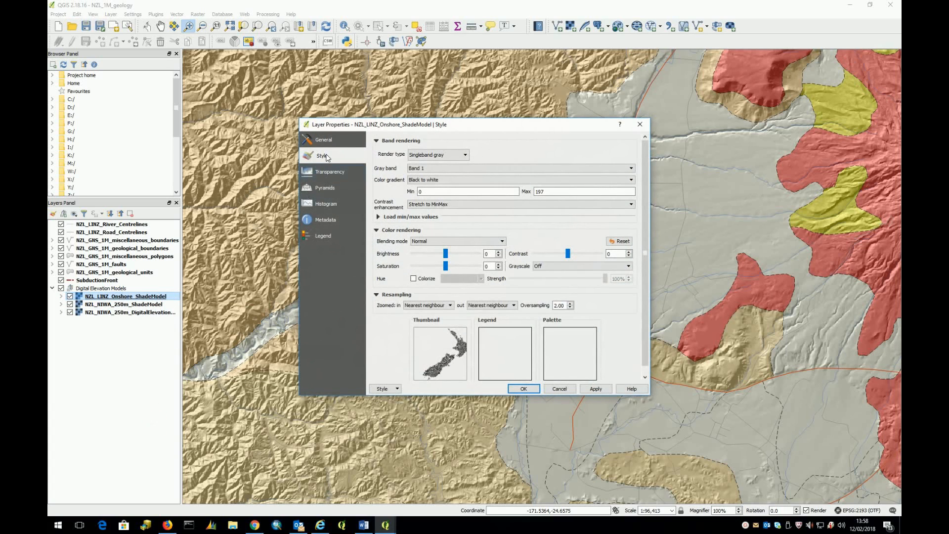
click(328, 141)
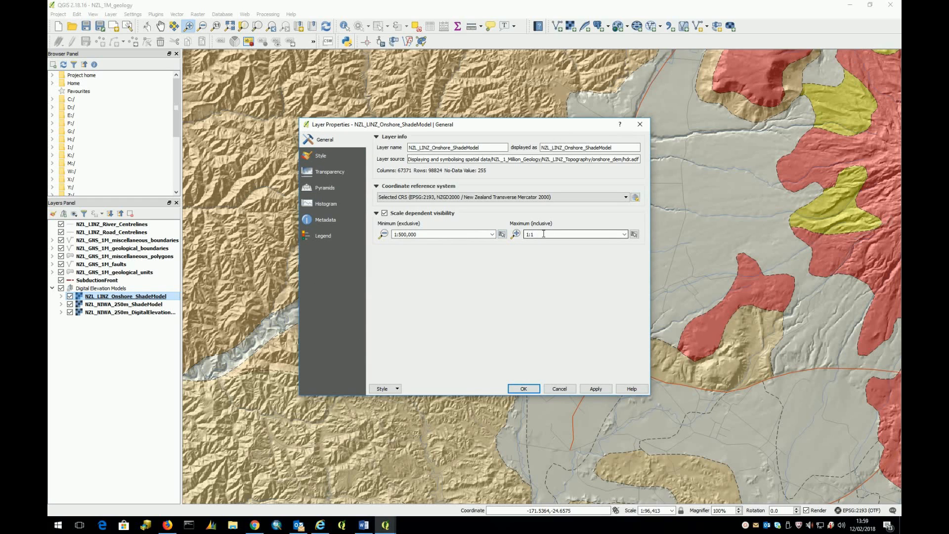
click(524, 388)
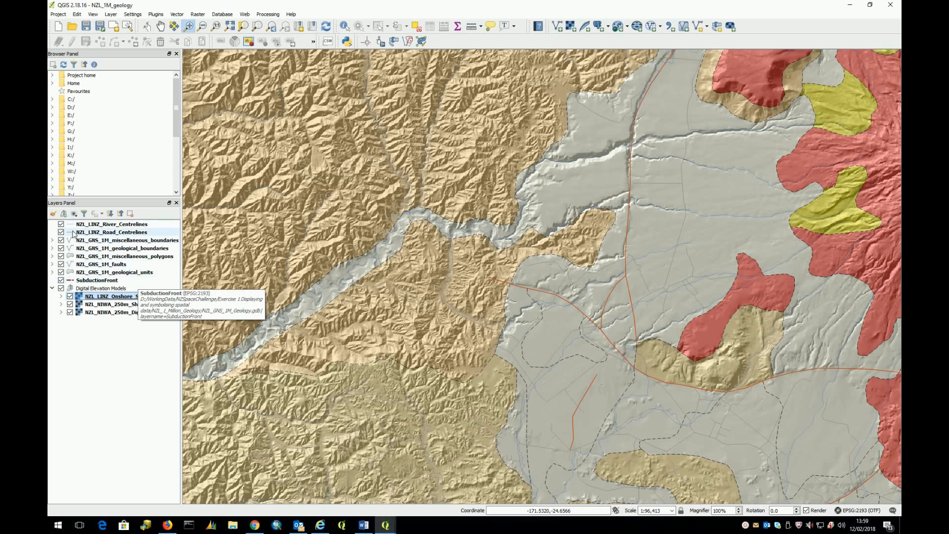
Step: Review the scale-dependent visibility and the line symbol style of the NZL_LINZ_Road_Centrelines layer
click(89, 233)
double_click(89, 233)
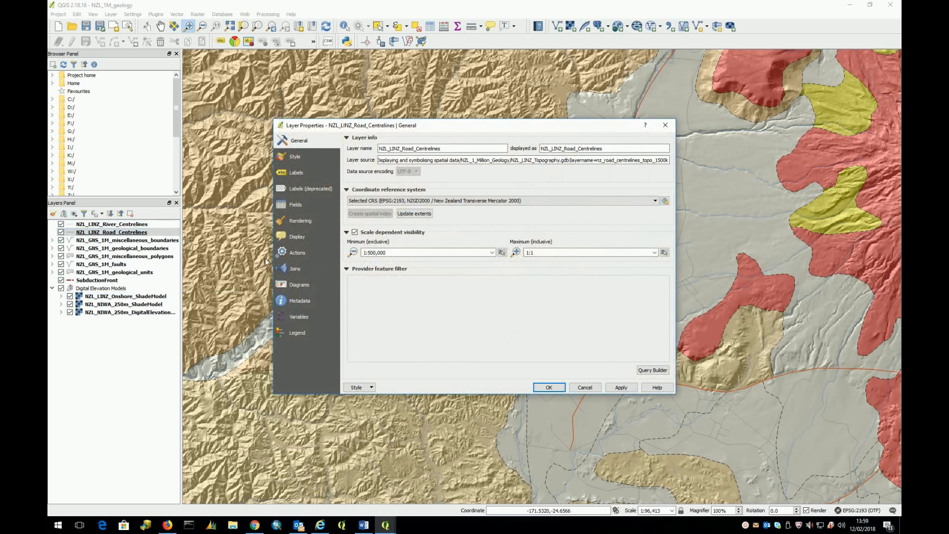
click(295, 159)
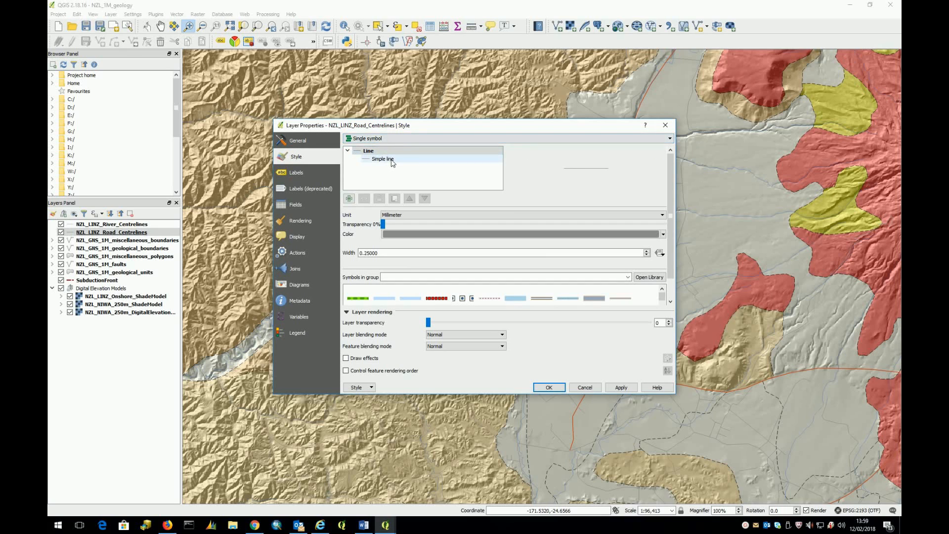
click(548, 387)
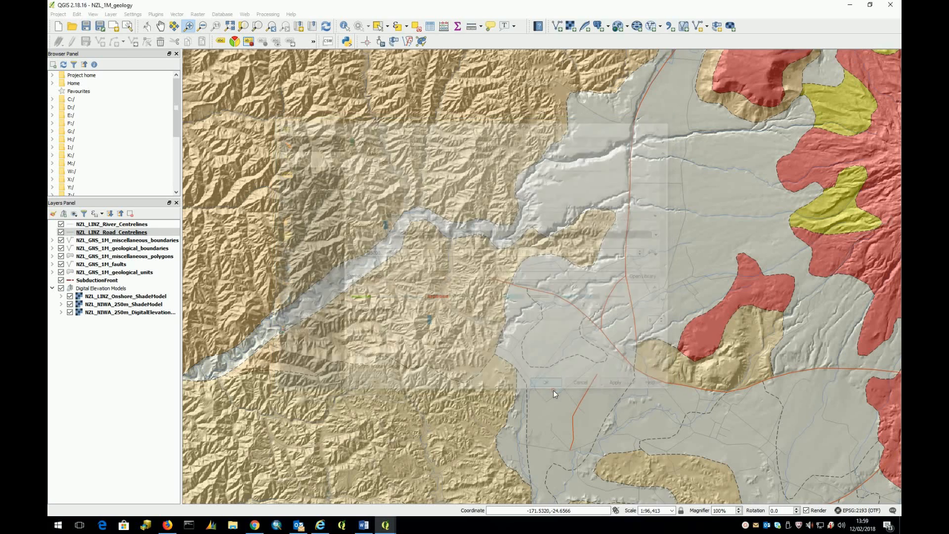
Step: Examine the rule-based style of the NZL_GNS_1M_geological_boundaries layer and its contact-type rules
click(111, 249)
double_click(110, 249)
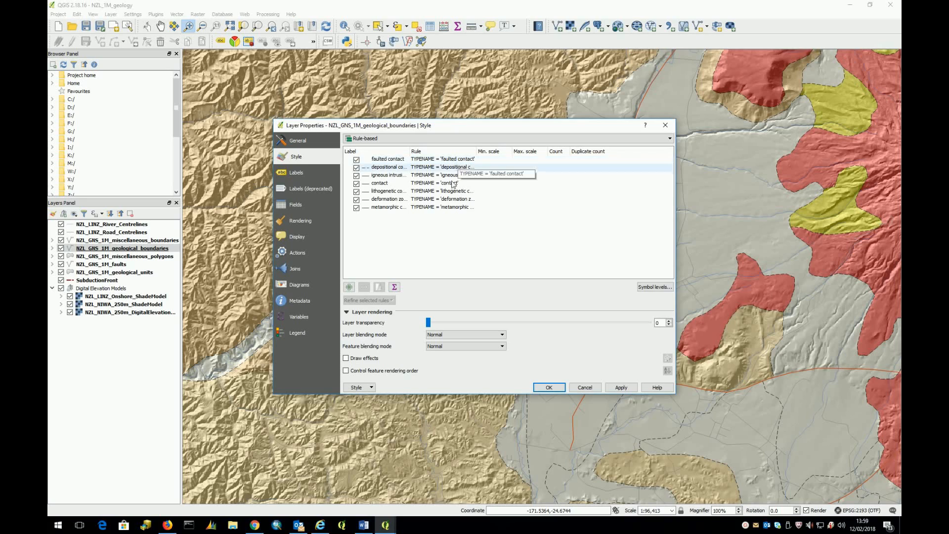
click(548, 387)
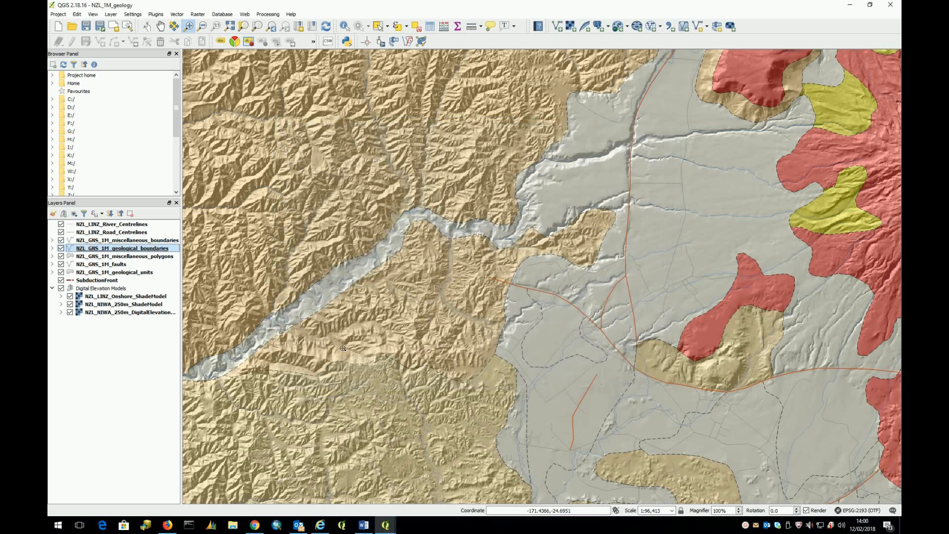
Step: Examine the rule-based style that separates active and inactive faults in the NZL_GNS_1M_faults layer
click(101, 266)
double_click(102, 265)
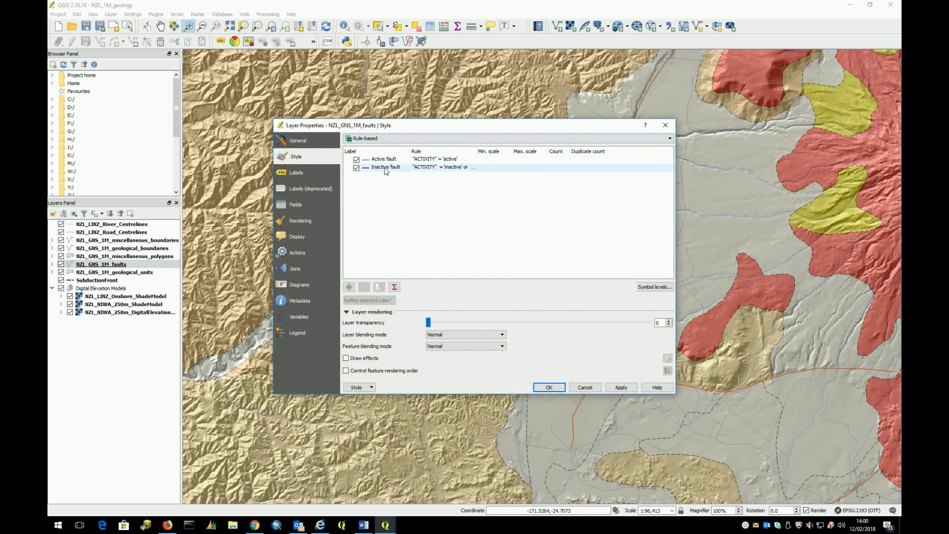
click(666, 125)
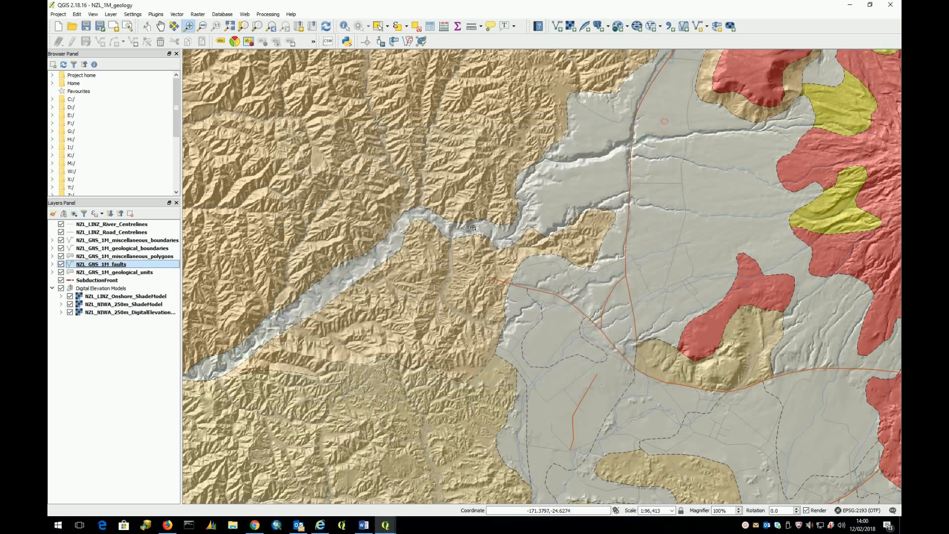
Step: Look through the full list of PLOTSYMBOL rules and the layer transparency in the style of the NZL_GNS_1M_geological_units layer
click(118, 273)
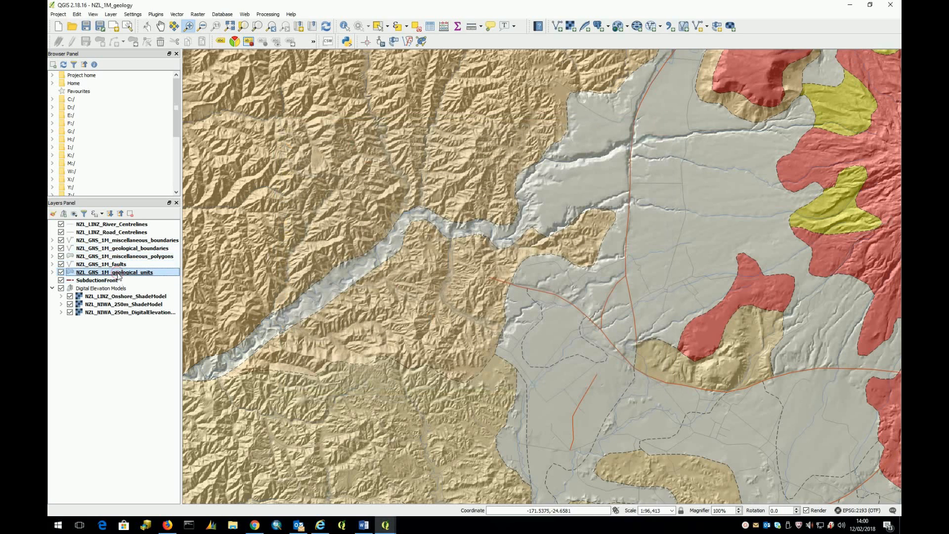
double_click(118, 273)
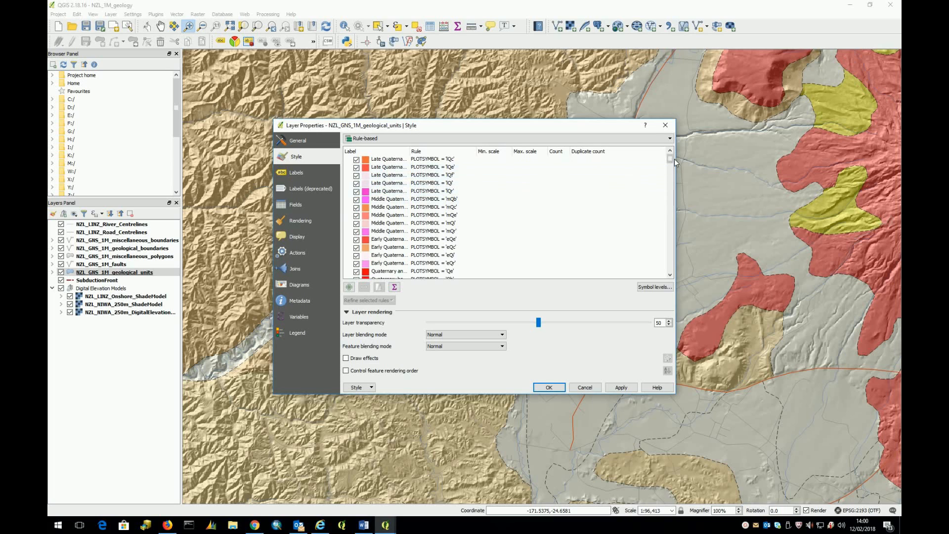
drag(670, 159, 673, 277)
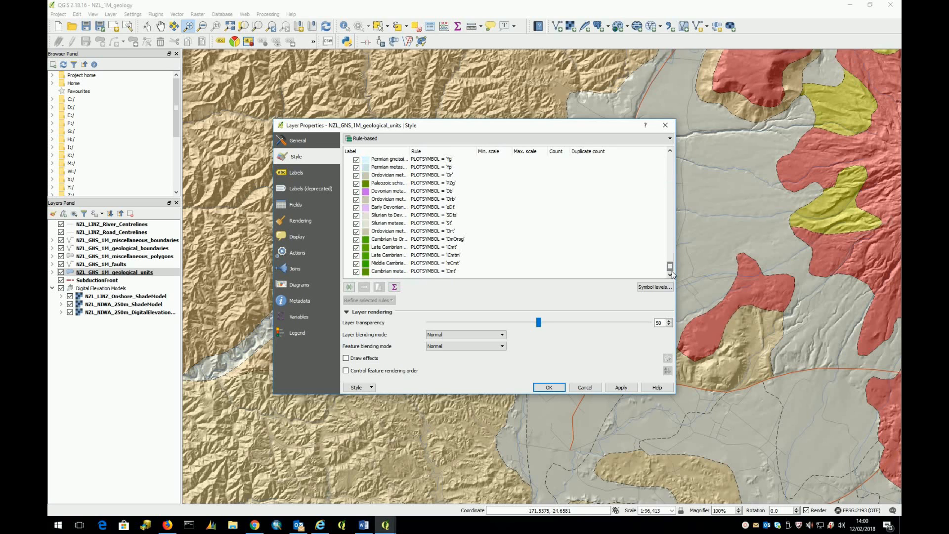
click(665, 125)
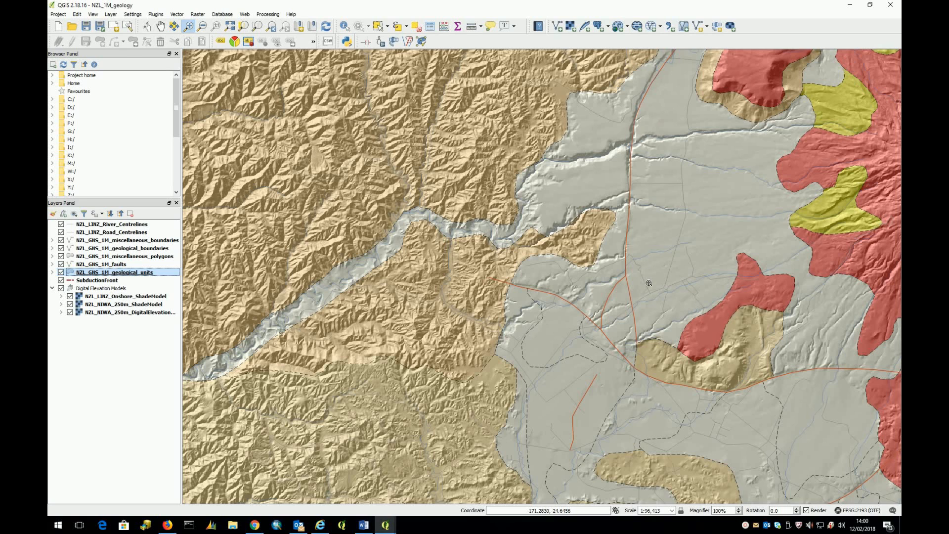
Step: Inspect the geology map at regional scale around Cook Strait and in detail at the southwestern tip of the North Island
scroll(649, 282, up, 3)
scroll(649, 283, down, 5)
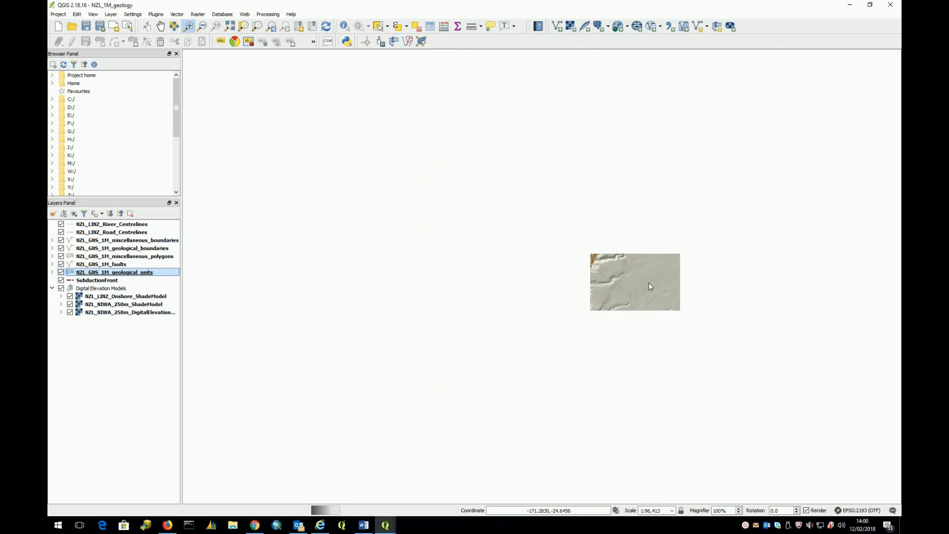
scroll(752, 263, down, 2)
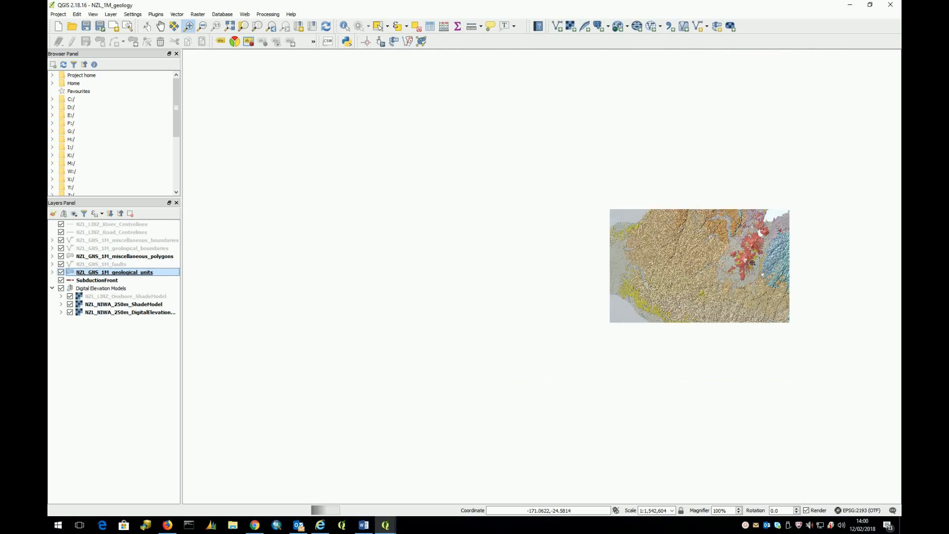
drag(806, 293, 643, 127)
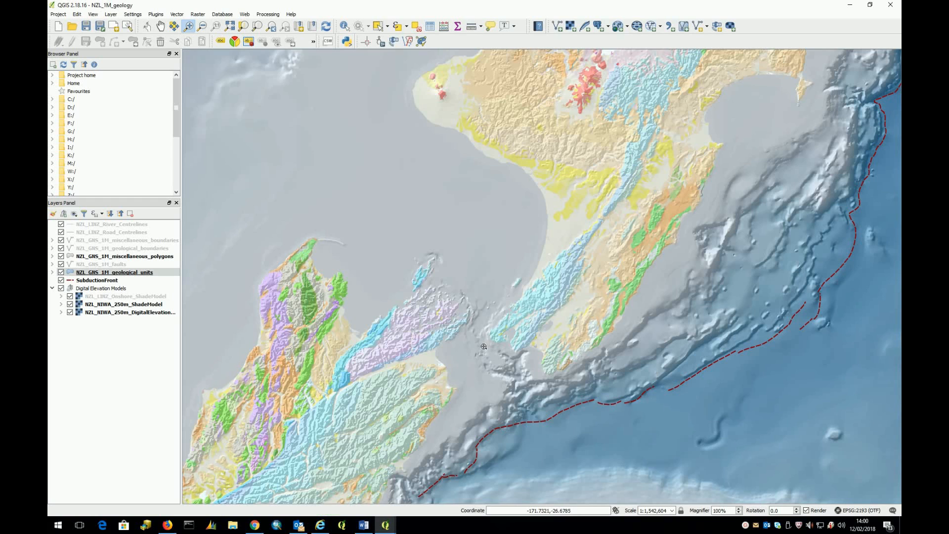
drag(465, 364, 556, 305)
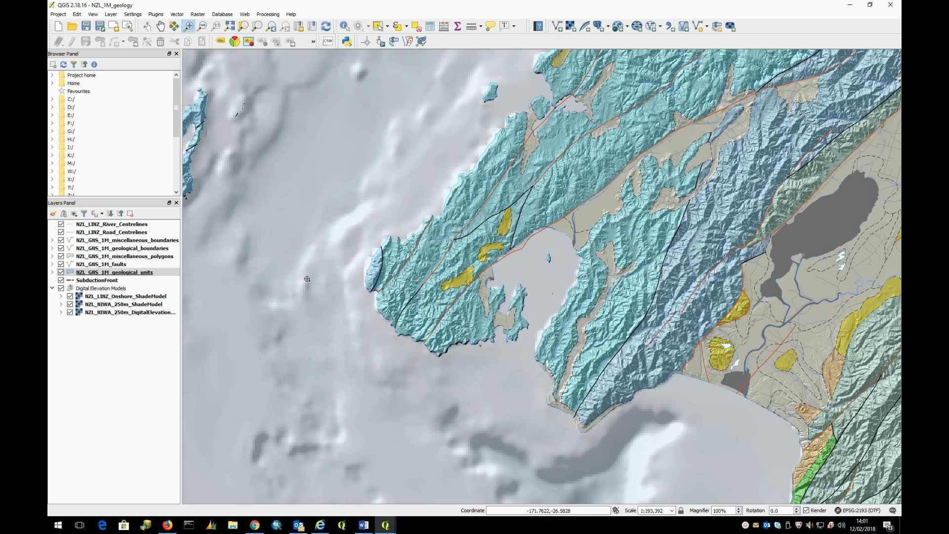
Step: Close the program and discard the unsaved changes to the NZL_1M_geology project
click(890, 5)
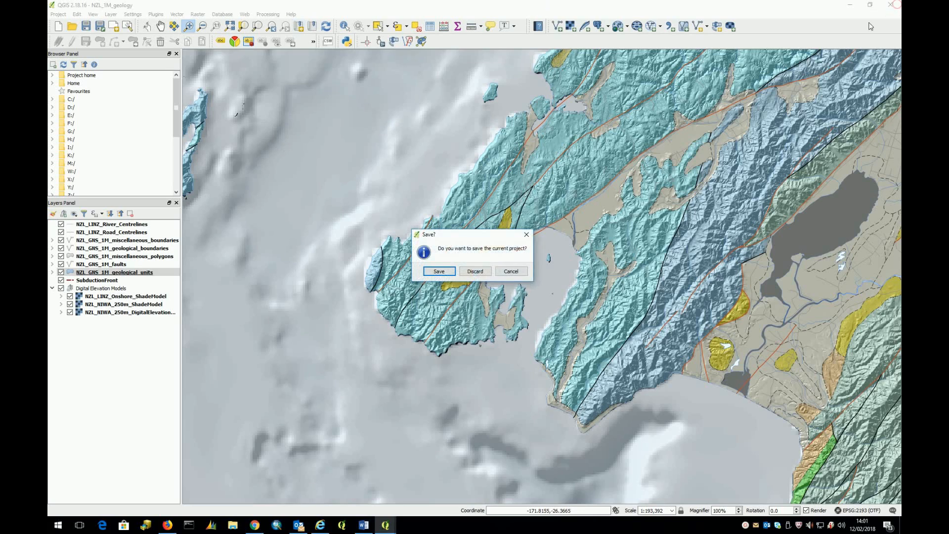
click(476, 271)
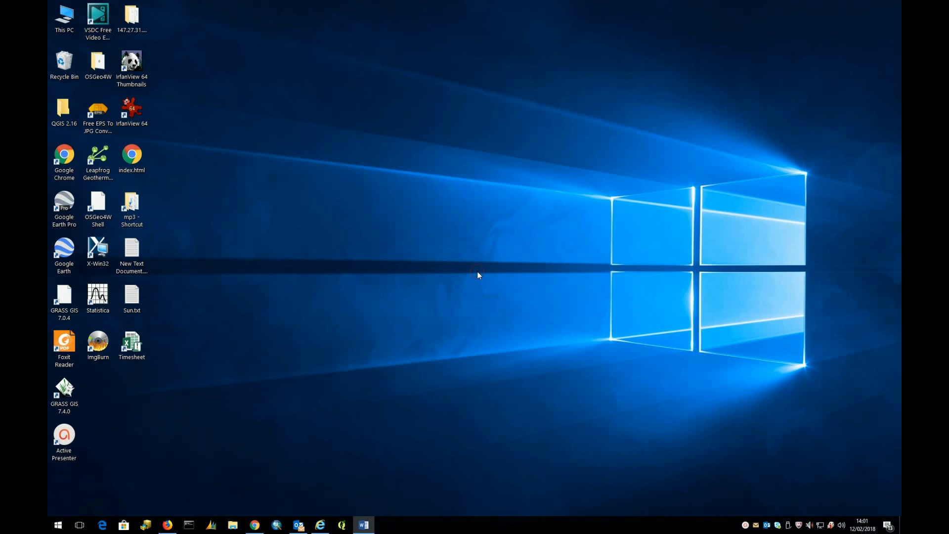